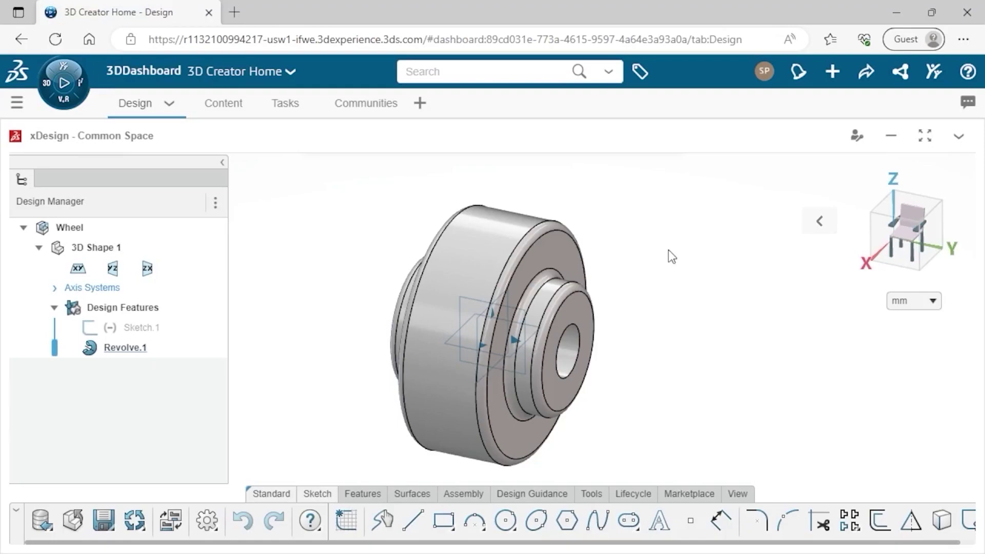
Start a sketch on the wheel's front face and draw a small circle near the top of the rim
{"action": "left_click", "coordinate": [556, 251]}
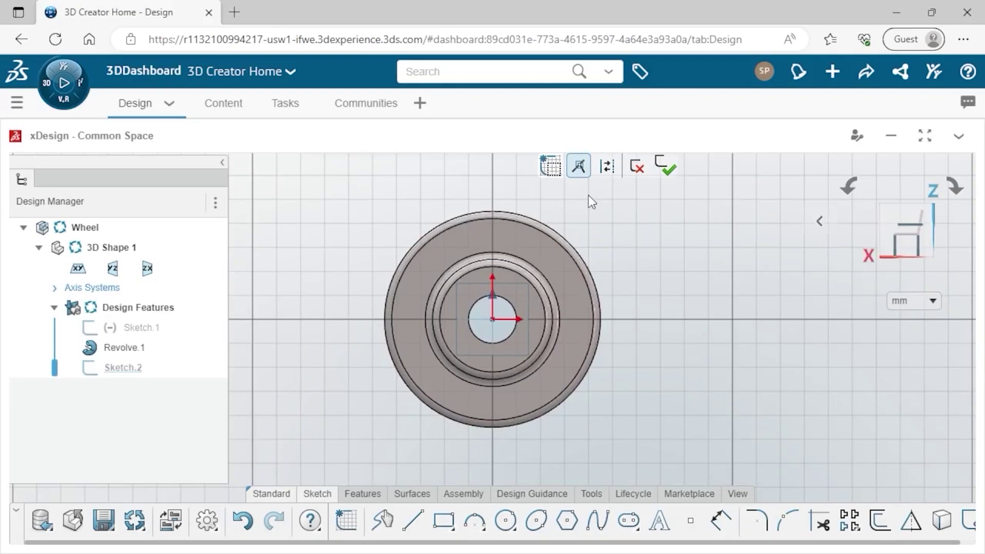
{"action": "right_click", "coordinate": [590, 202]}
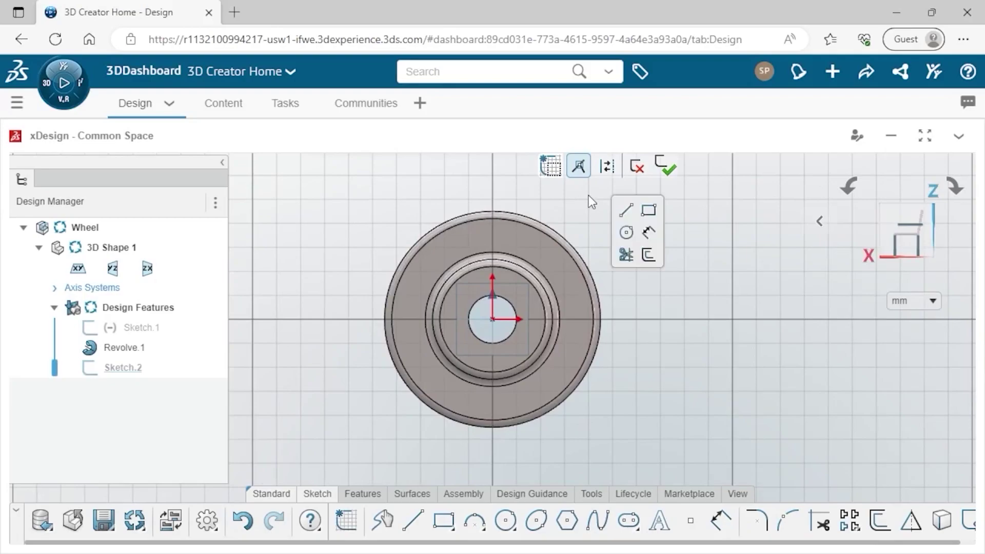
{"action": "left_click", "coordinate": [626, 233]}
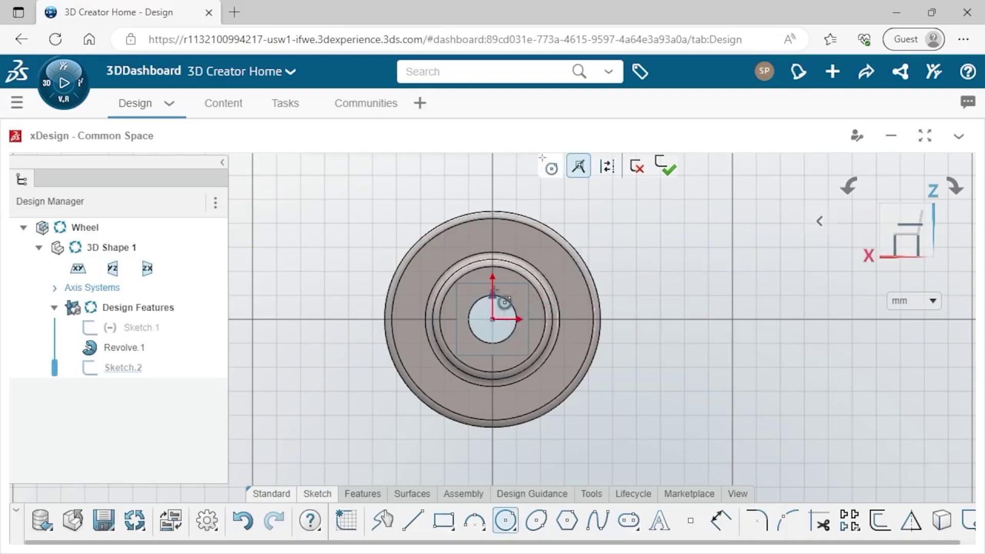
{"action": "left_click", "coordinate": [493, 235]}
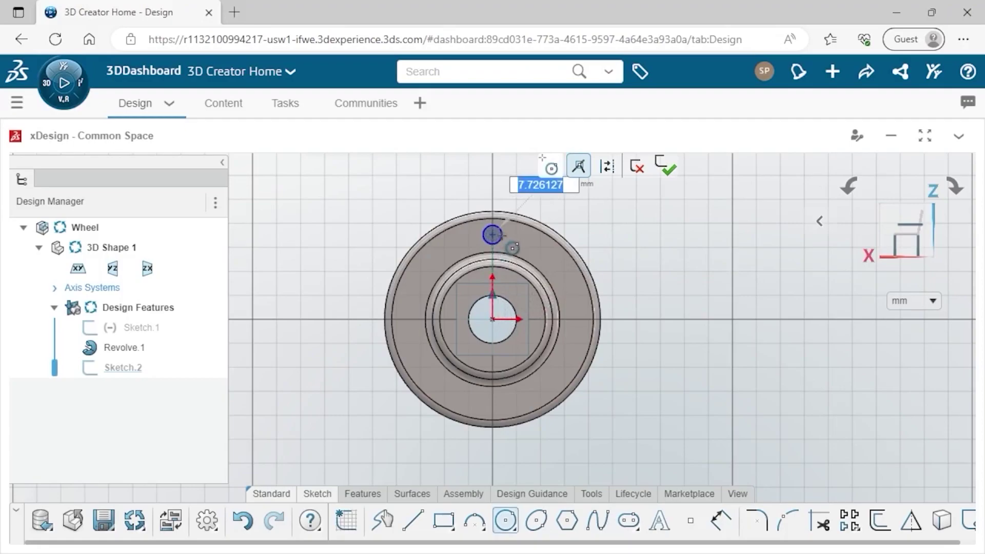
{"action": "left_click", "coordinate": [513, 248]}
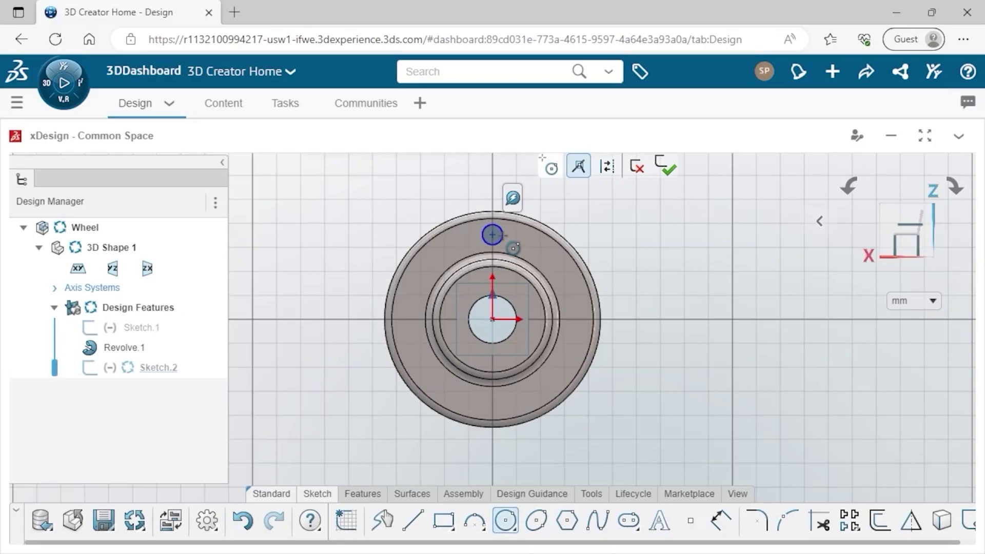
Make the circle centre vertical with the wheel's centre, then drag the circle to check it
{"action": "key", "text": "Escape"}
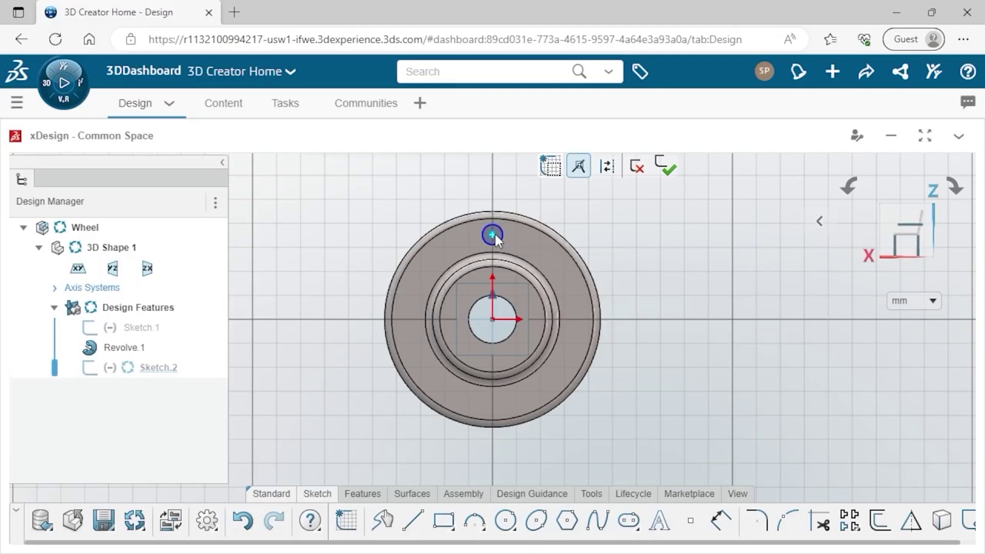
{"action": "left_click", "coordinate": [491, 321]}
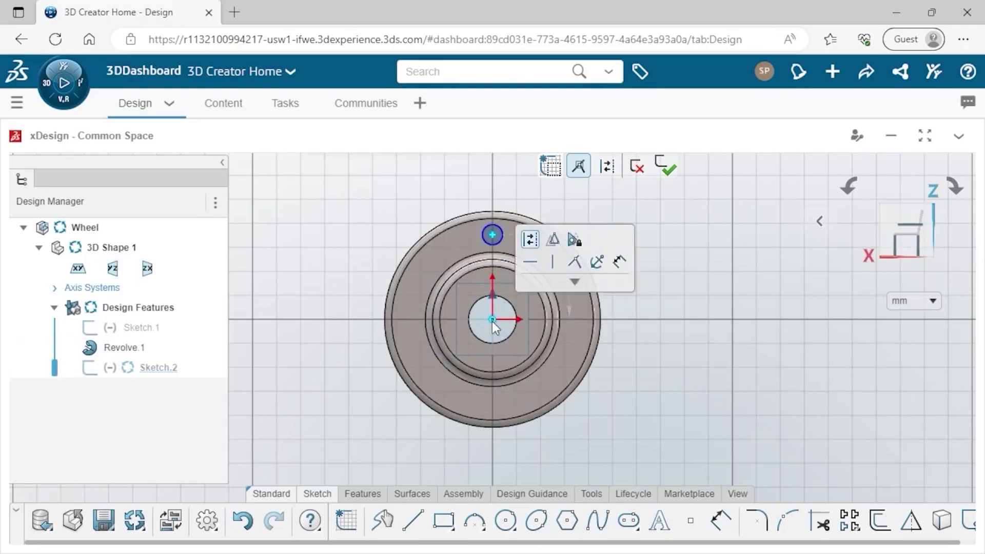
{"action": "left_click", "coordinate": [548, 272]}
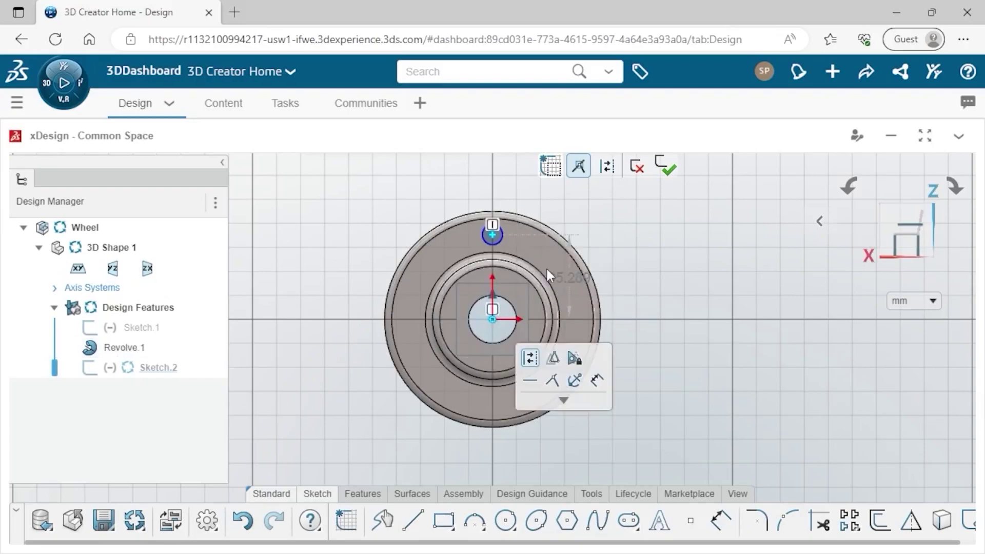
{"action": "left_click", "coordinate": [514, 247]}
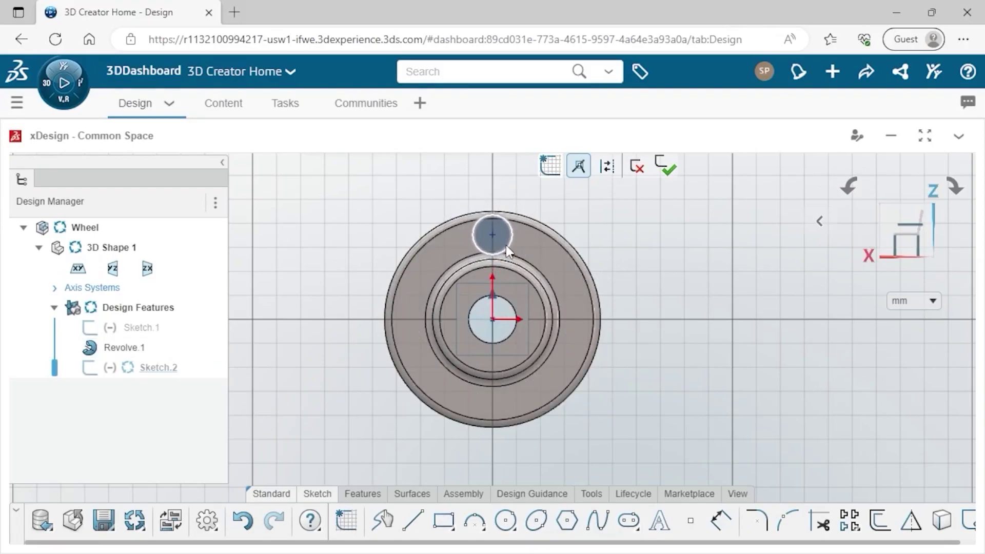
{"action": "left_click", "coordinate": [506, 245]}
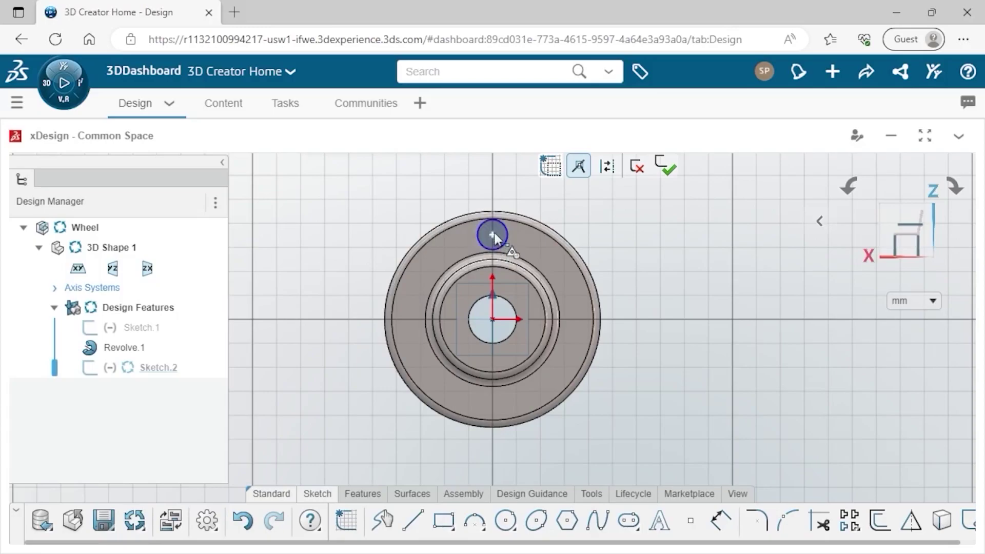
{"action": "mouse_move", "coordinate": [494, 232]}
{"action": "left_mouse_down"}
{"action": "mouse_move", "coordinate": [494, 247]}
{"action": "mouse_move", "coordinate": [491, 227]}
{"action": "mouse_move", "coordinate": [468, 235]}
{"action": "left_mouse_up"}
Dimension the circle centre 34.5 mm above the wheel's centre
{"action": "left_click", "coordinate": [466, 235]}
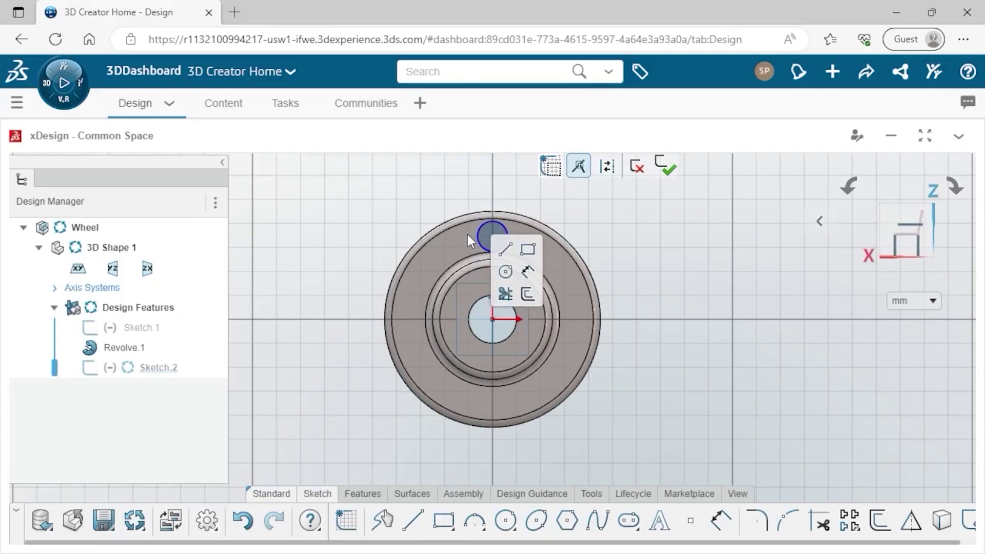
{"action": "left_click", "coordinate": [526, 270]}
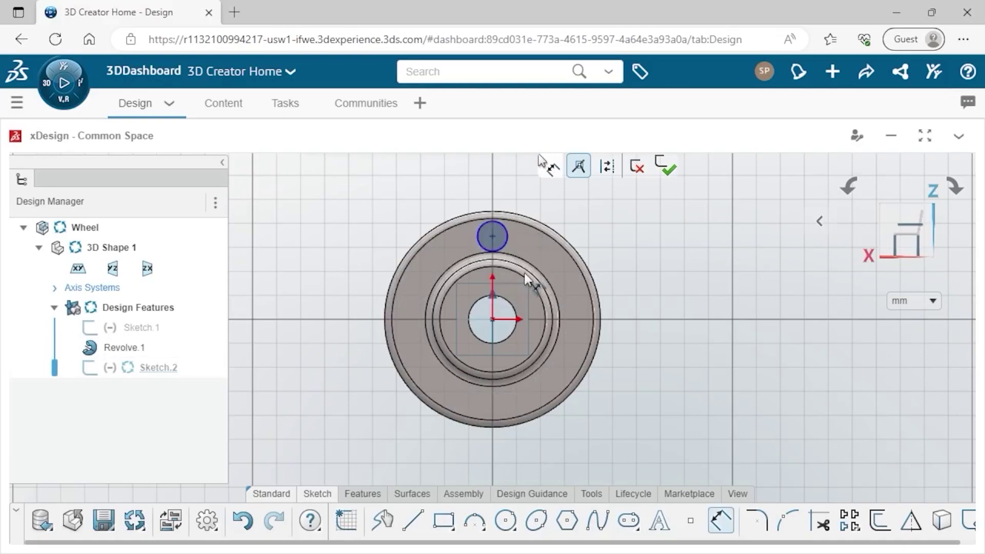
{"action": "left_click", "coordinate": [508, 241]}
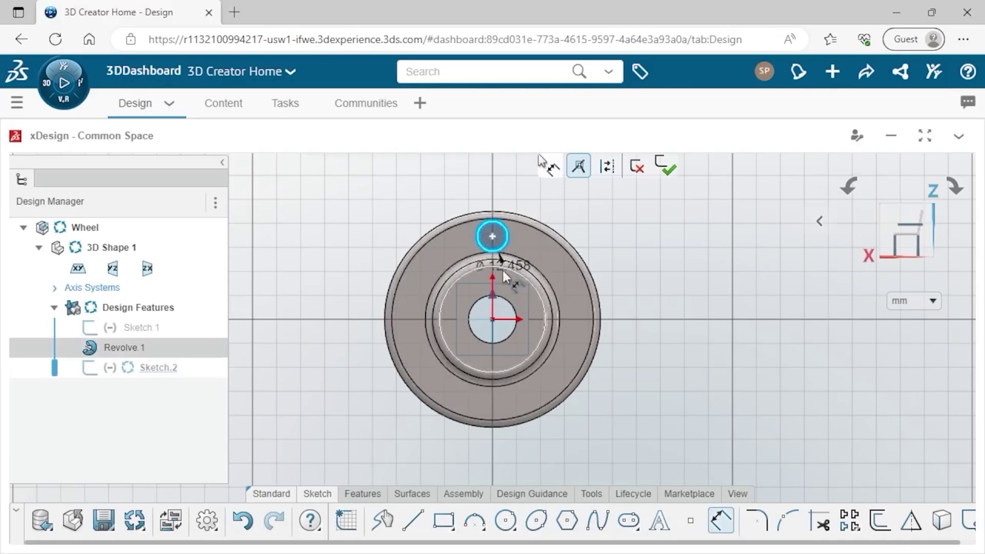
{"action": "left_click", "coordinate": [493, 319]}
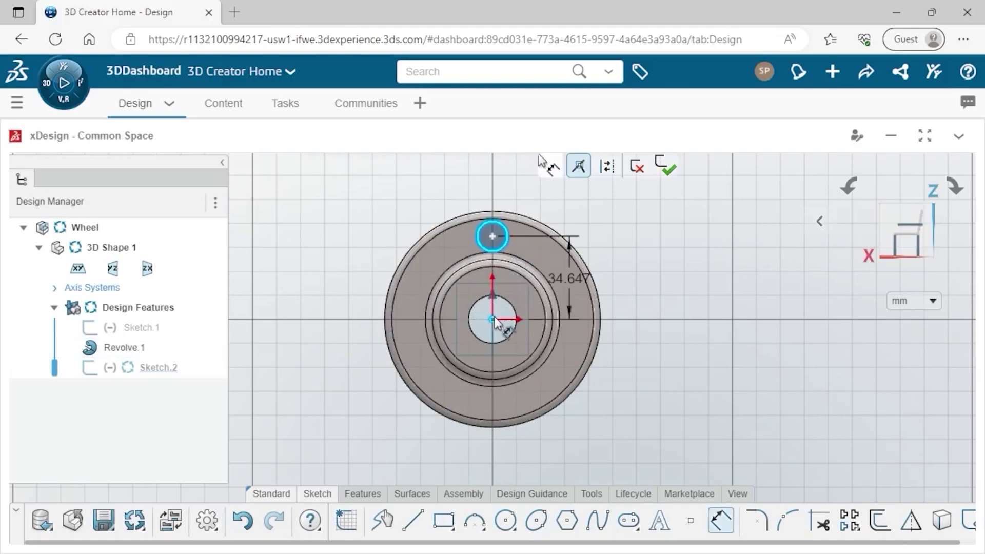
{"action": "left_click", "coordinate": [627, 263]}
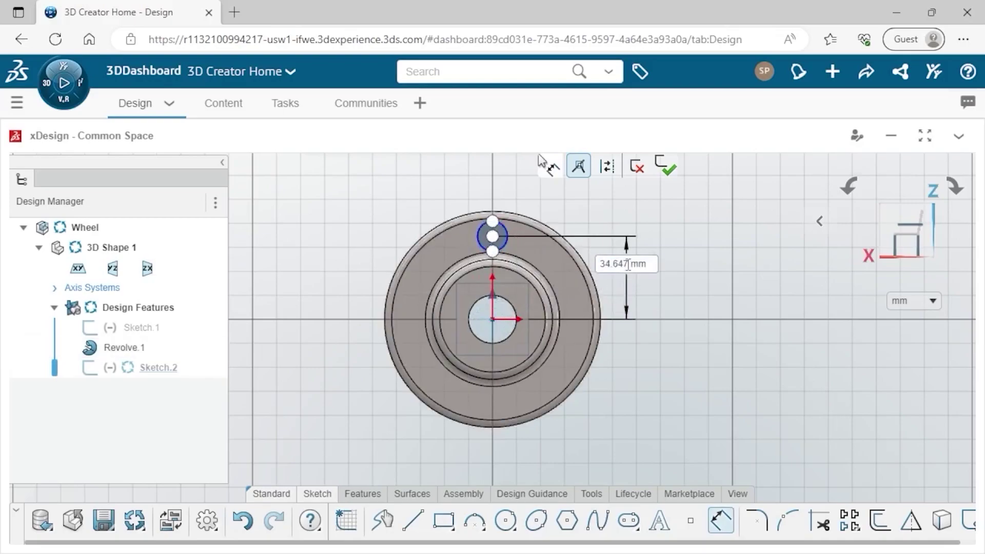
{"action": "type", "text": "34.5"}
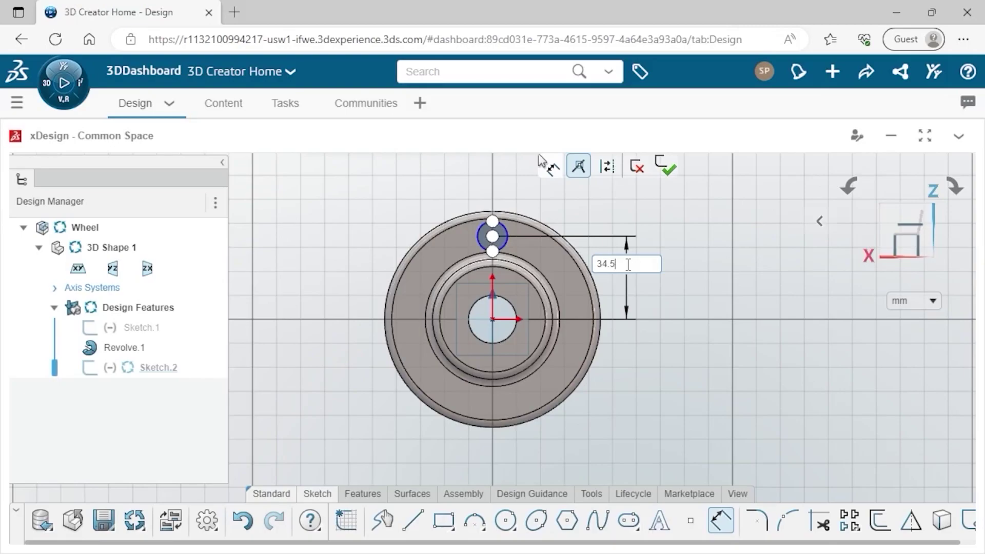
{"action": "key", "text": "Return"}
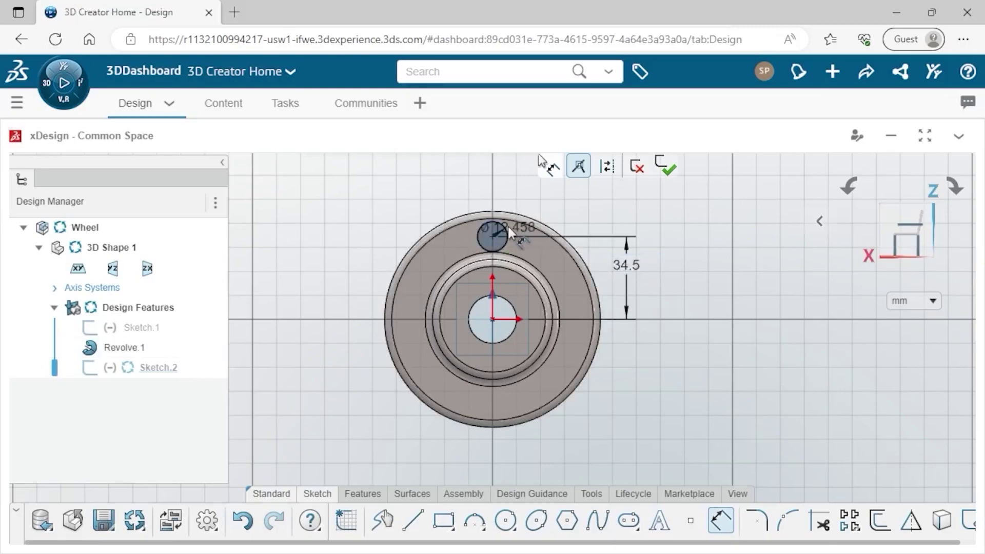
Set the small circle's diameter to 9 mm
{"action": "left_click", "coordinate": [507, 225]}
{"action": "left_click", "coordinate": [540, 200]}
{"action": "type", "text": "9"}
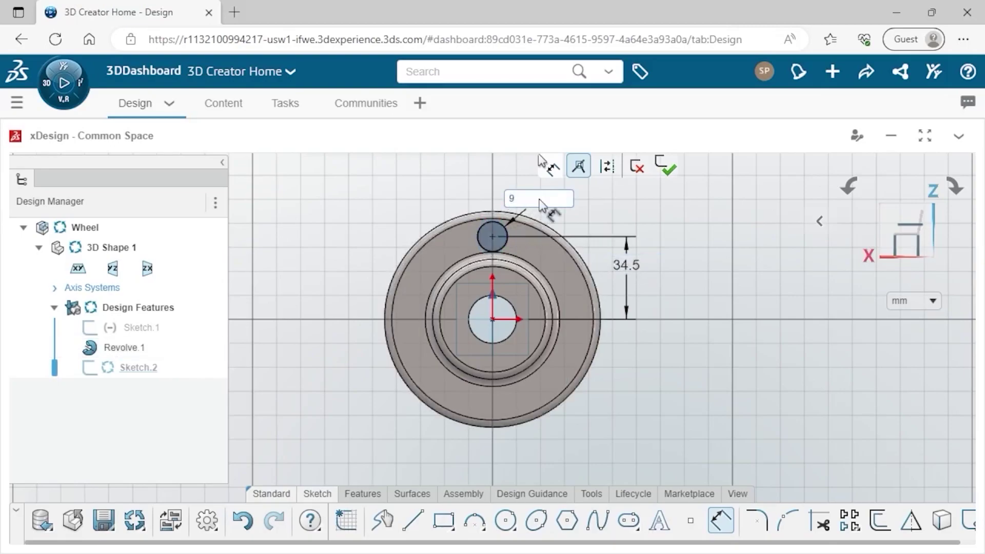
{"action": "key", "text": "Return"}
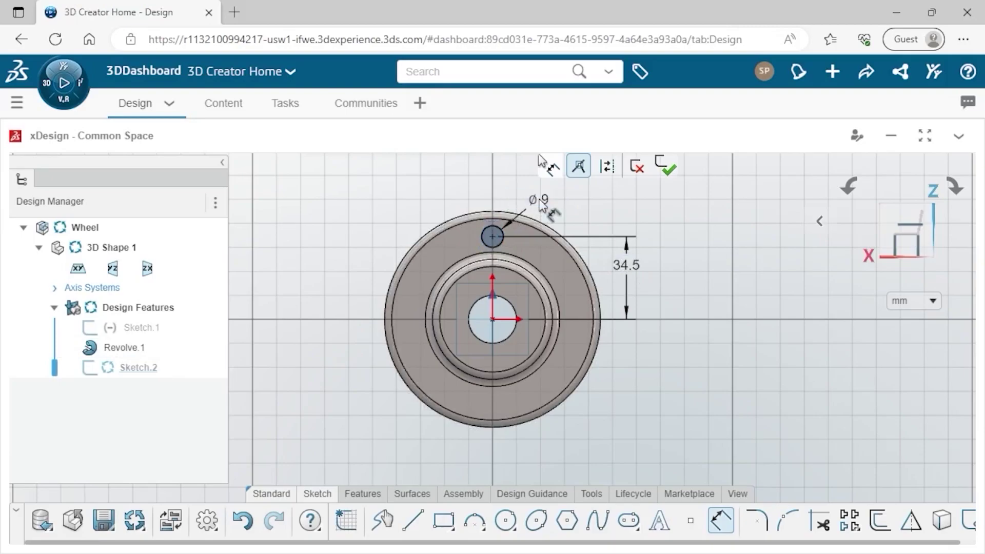
{"action": "key", "text": "Escape"}
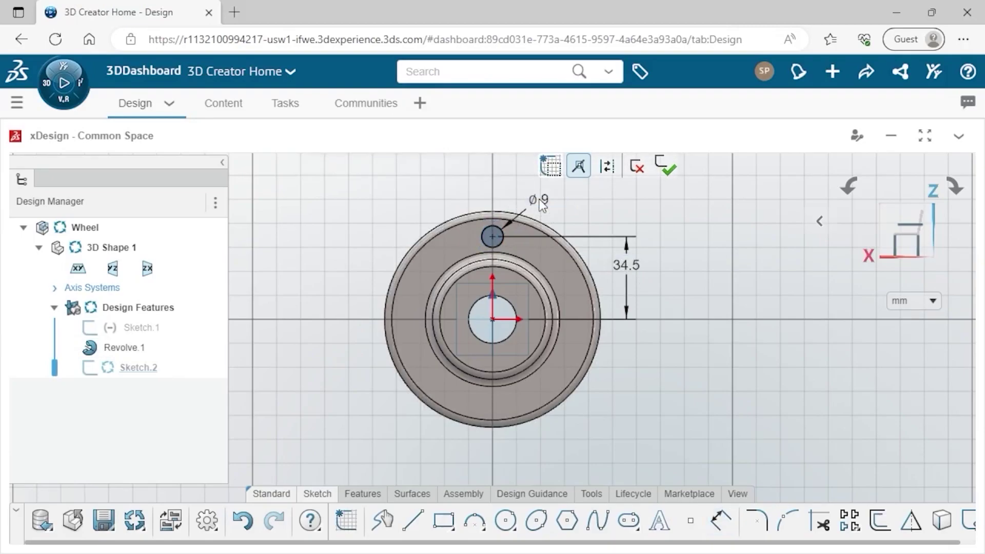
Extrude-cut the Ø9 circle Through one way to make a hole in the wheel
{"action": "left_click", "coordinate": [666, 166]}
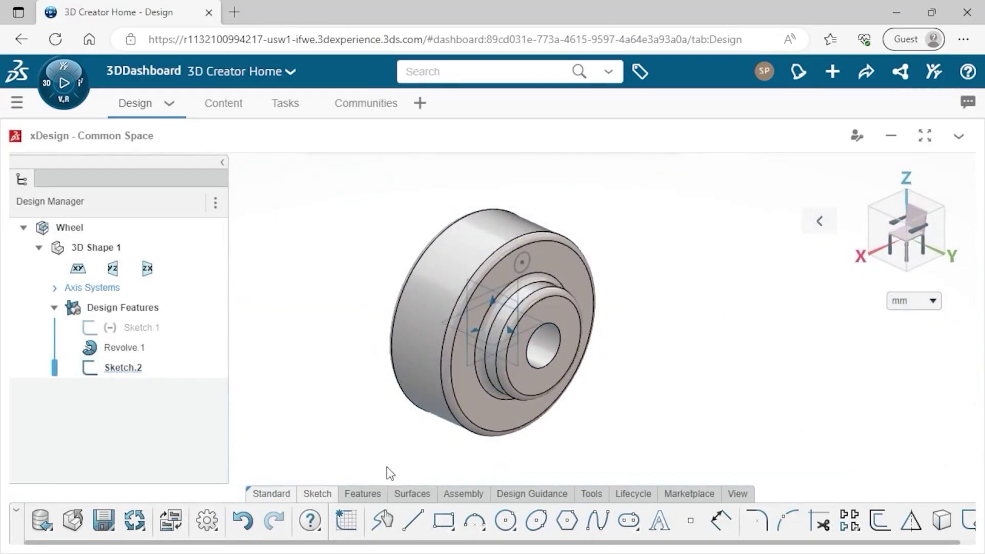
{"action": "left_click", "coordinate": [365, 498]}
{"action": "left_click", "coordinate": [408, 520]}
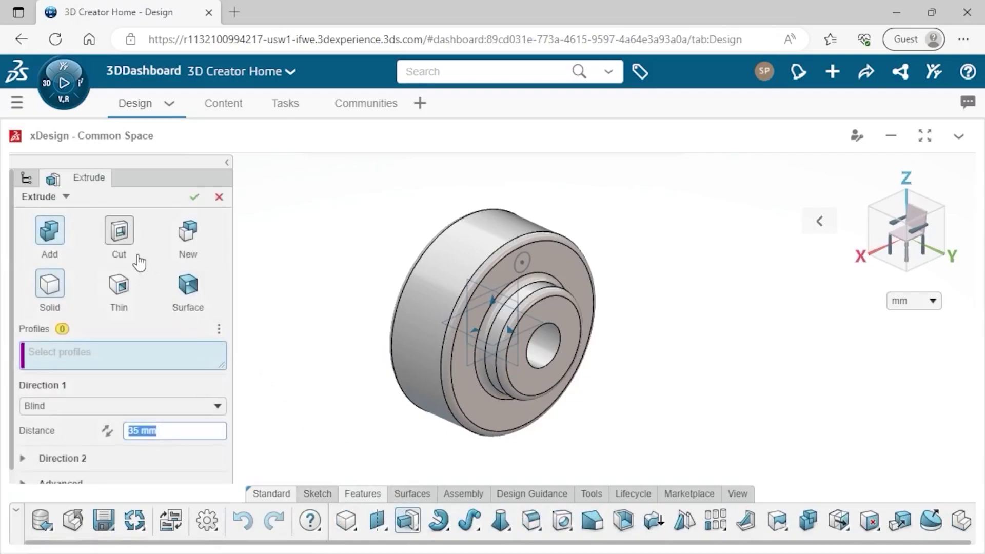
{"action": "left_click", "coordinate": [137, 260]}
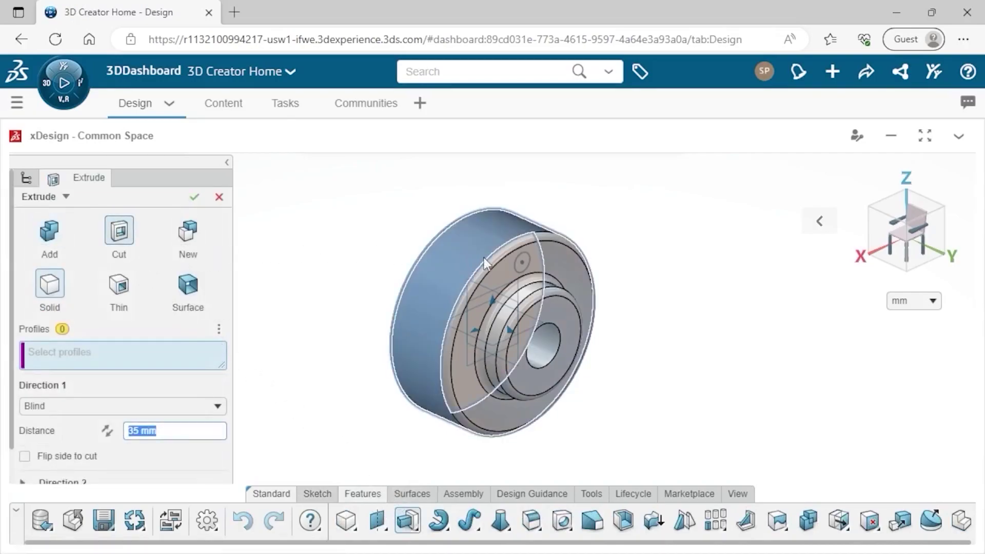
{"action": "left_click", "coordinate": [518, 265]}
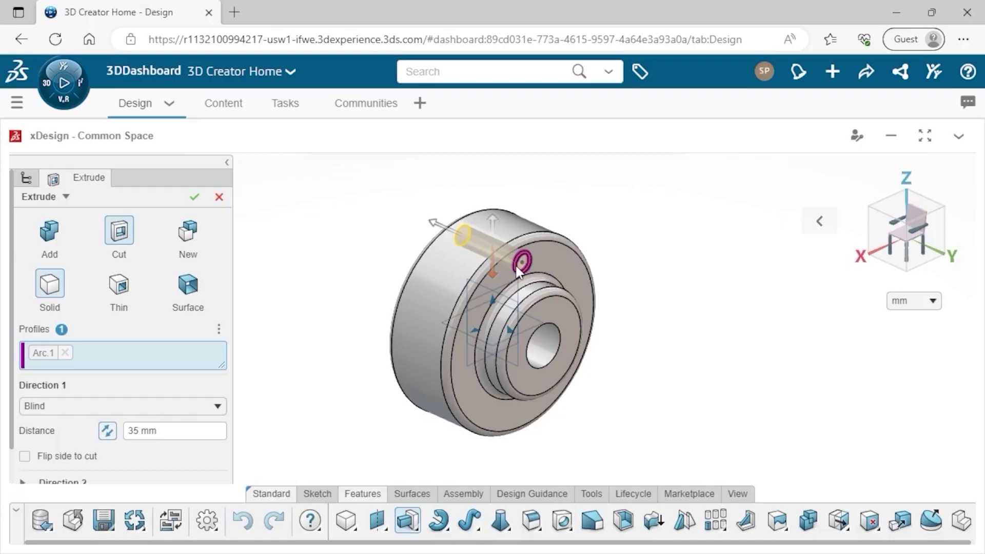
{"action": "left_click", "coordinate": [219, 407]}
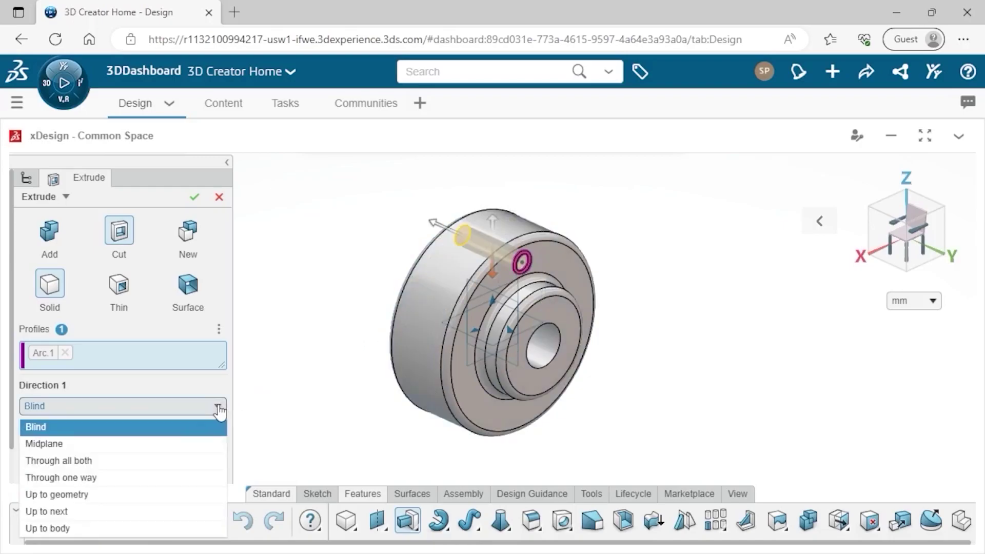
{"action": "left_click", "coordinate": [169, 476]}
{"action": "left_click", "coordinate": [194, 197]}
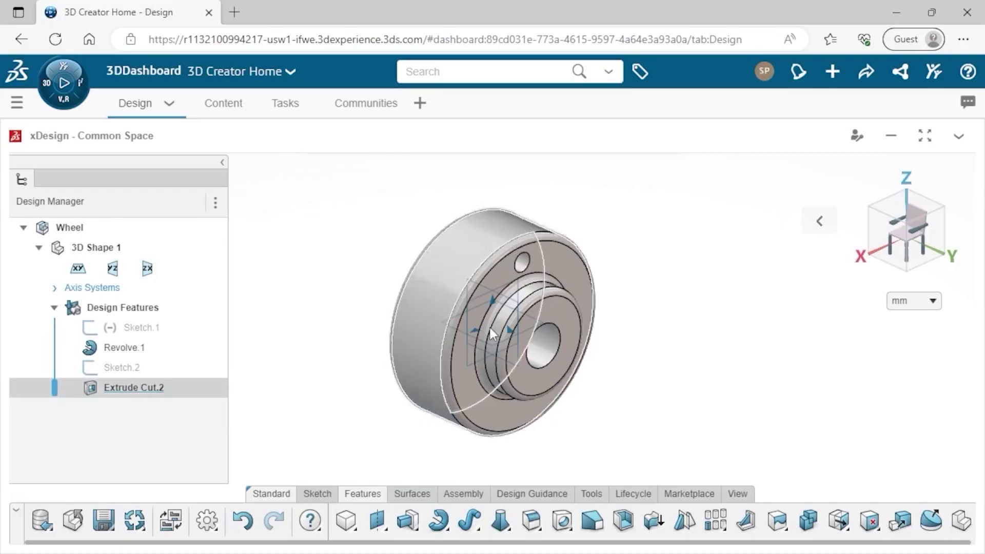
Switch to the front view and start a Circular Pattern
{"action": "left_click", "coordinate": [924, 245]}
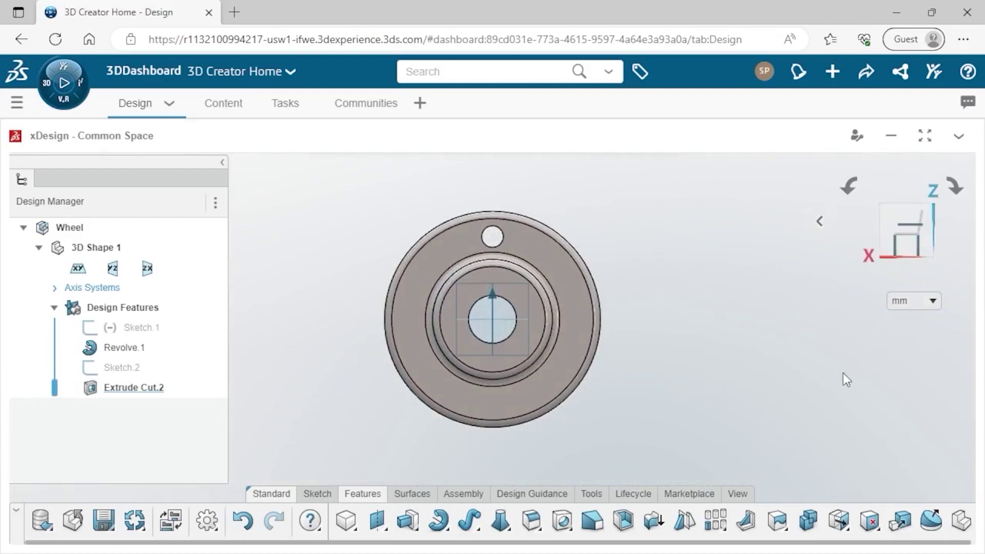
{"action": "left_click", "coordinate": [727, 533]}
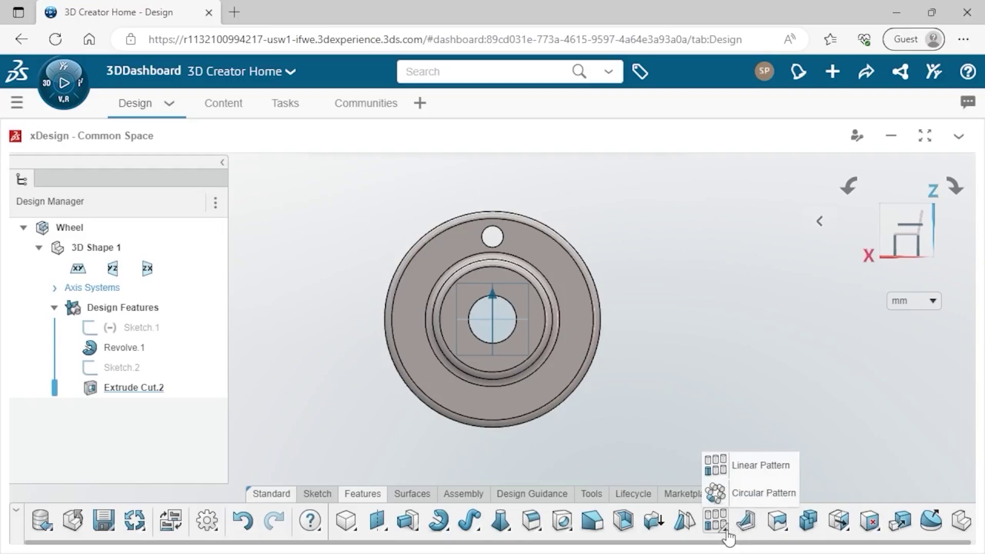
{"action": "left_click", "coordinate": [721, 495]}
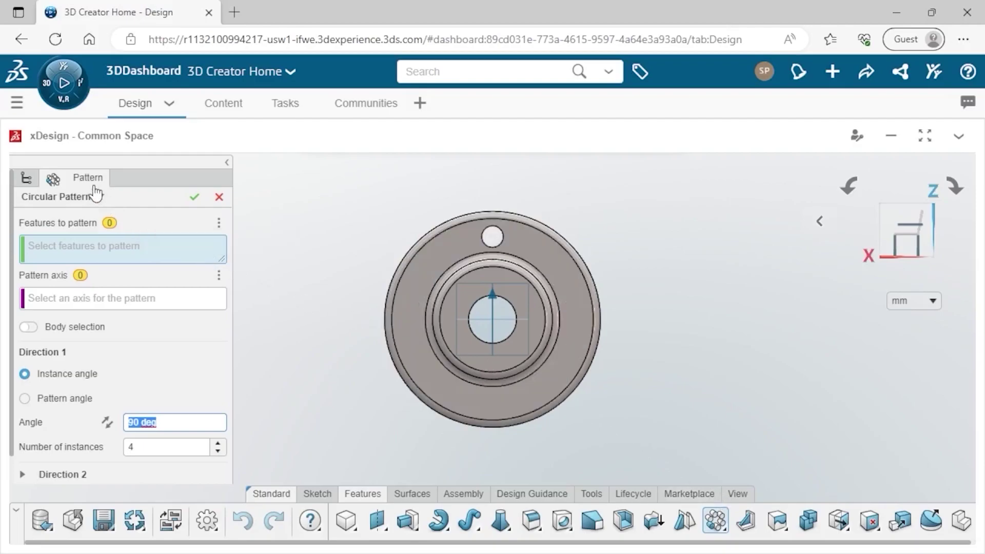
Pattern Extrude Cut.2 using the wheel's outer edge (Edge.1) as the axis
{"action": "left_click_drag", "start_coordinate": [91, 184], "coordinate": [921, 180]}
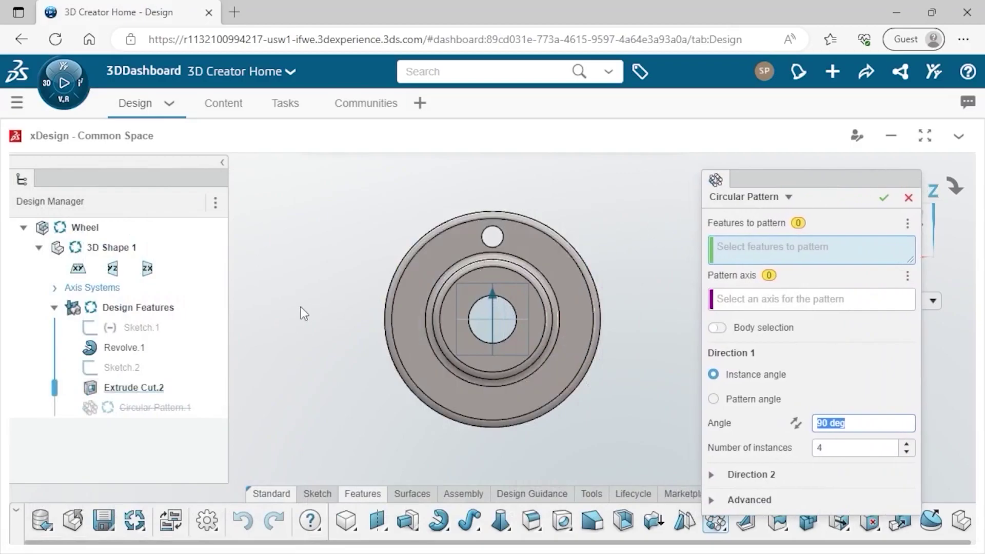
{"action": "left_click", "coordinate": [130, 385]}
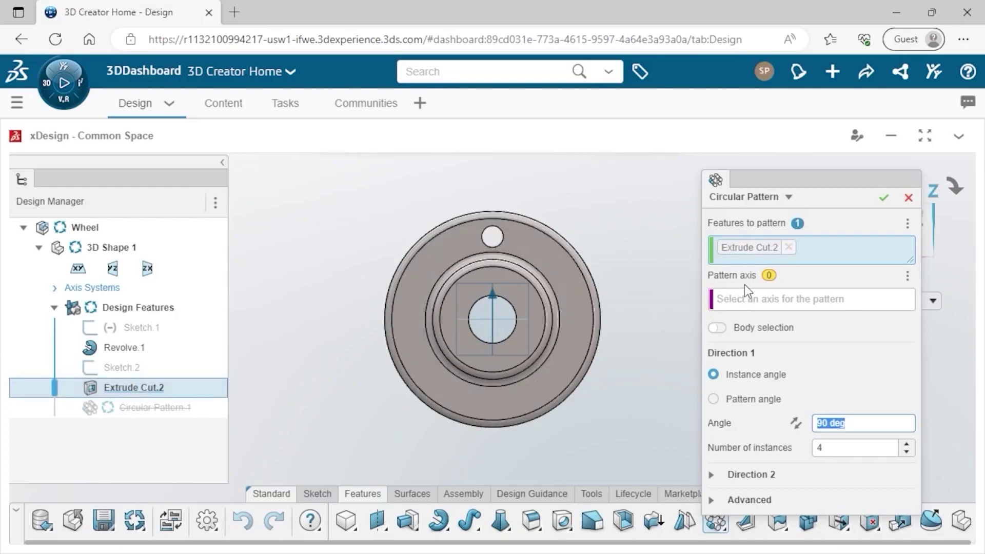
{"action": "left_click", "coordinate": [748, 303]}
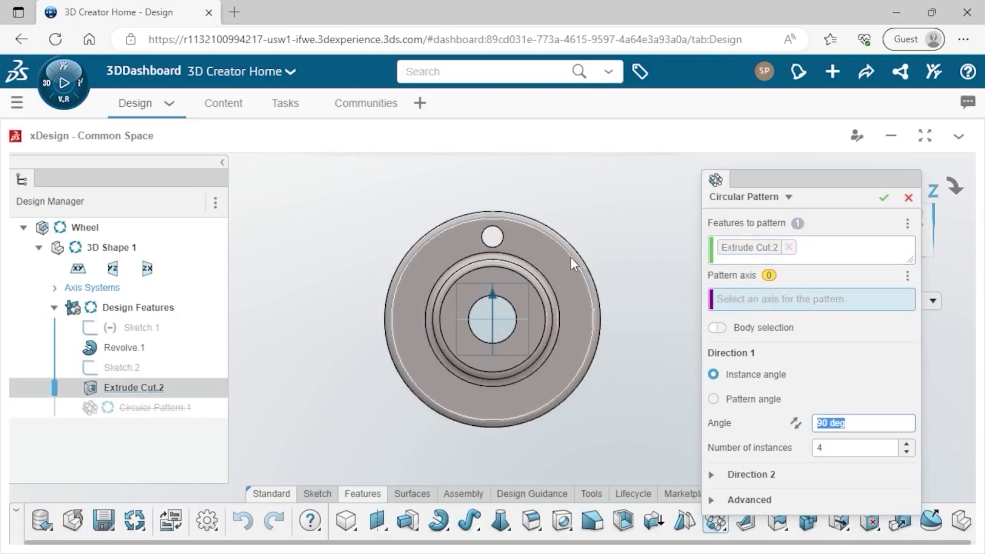
{"action": "left_click", "coordinate": [518, 214]}
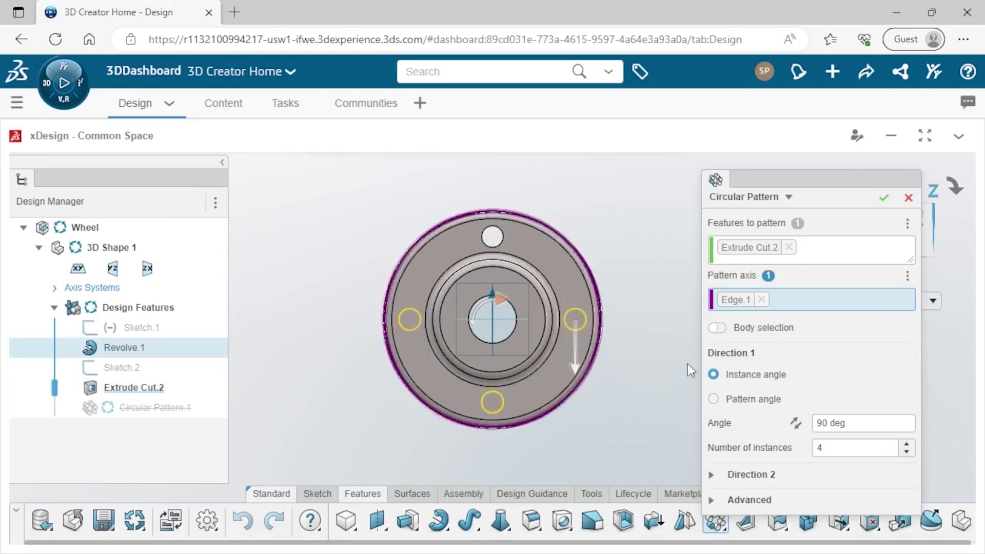
Set the pattern to a 360° pattern angle with 12 instances
{"action": "left_click", "coordinate": [713, 399]}
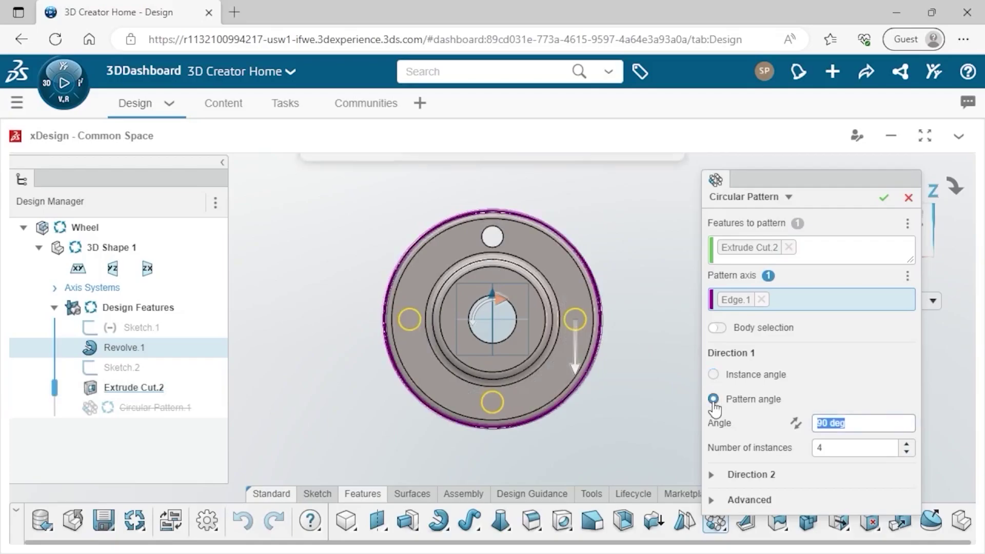
{"action": "left_click", "coordinate": [840, 446]}
{"action": "type", "text": "12"}
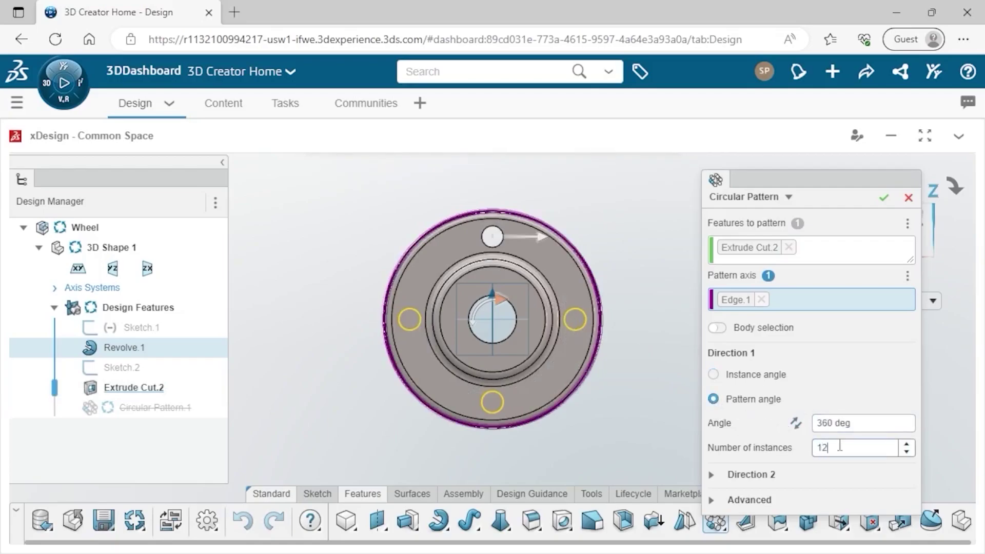
{"action": "key", "text": "Return"}
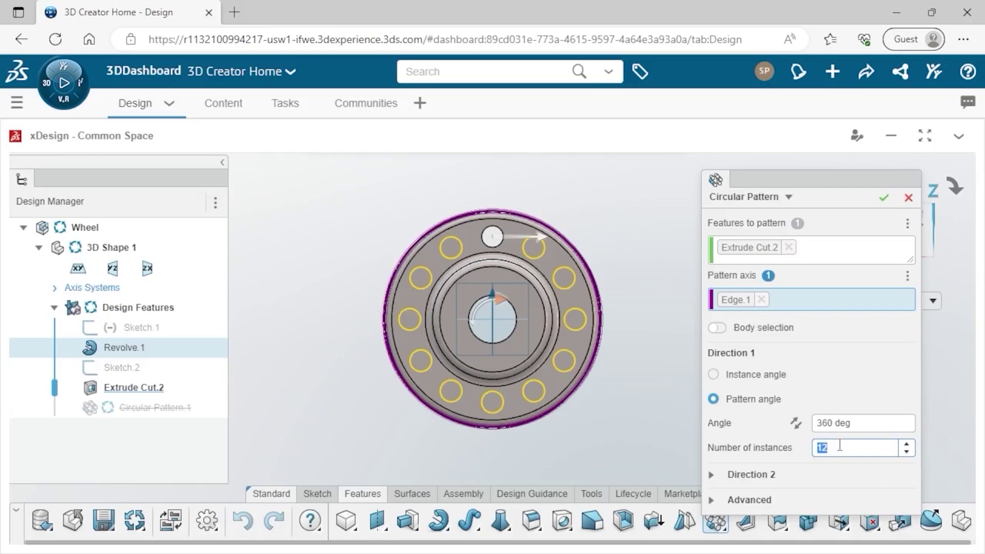
Change the pattern to a 15° instance angle with 10 instances
{"action": "left_click", "coordinate": [713, 376]}
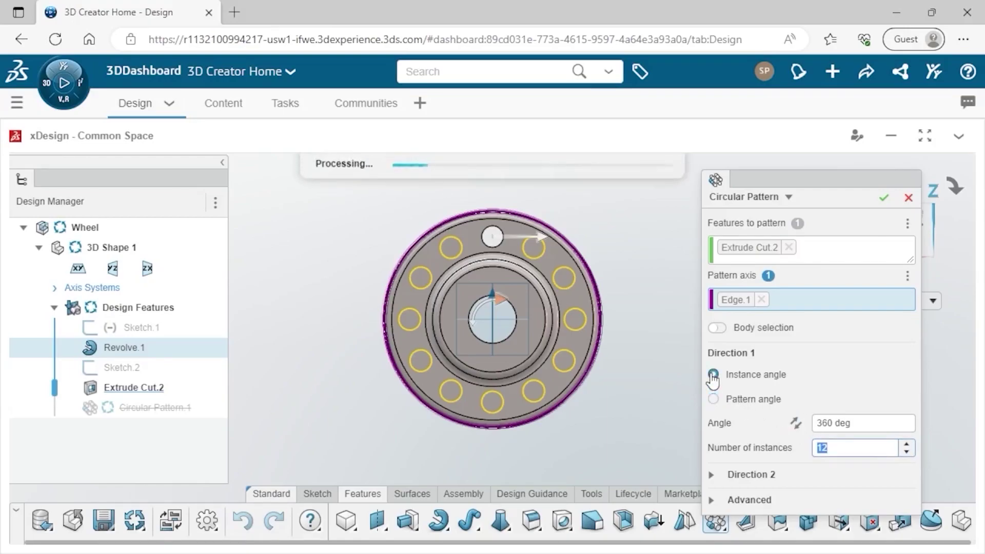
{"action": "type", "text": "1"}
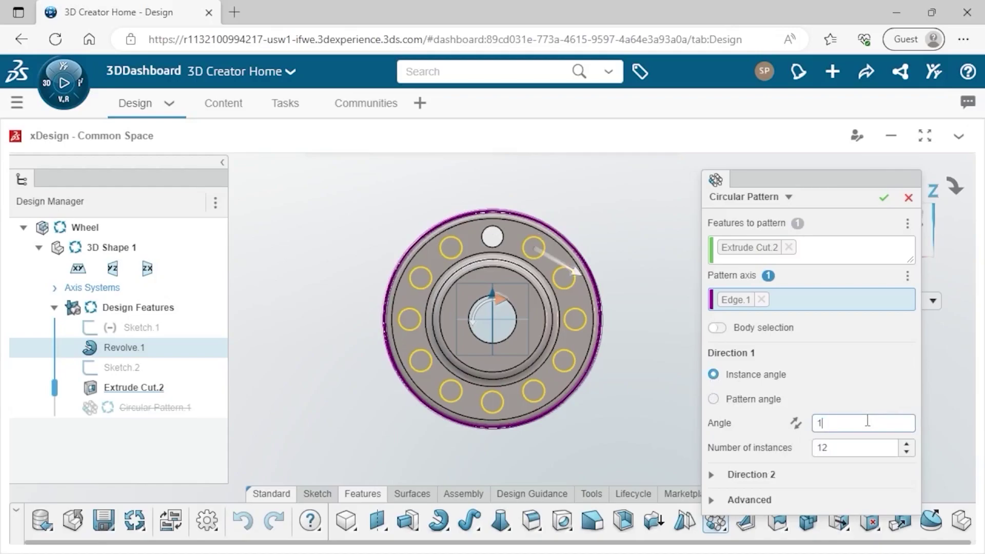
{"action": "type", "text": "5"}
{"action": "left_click", "coordinate": [873, 445]}
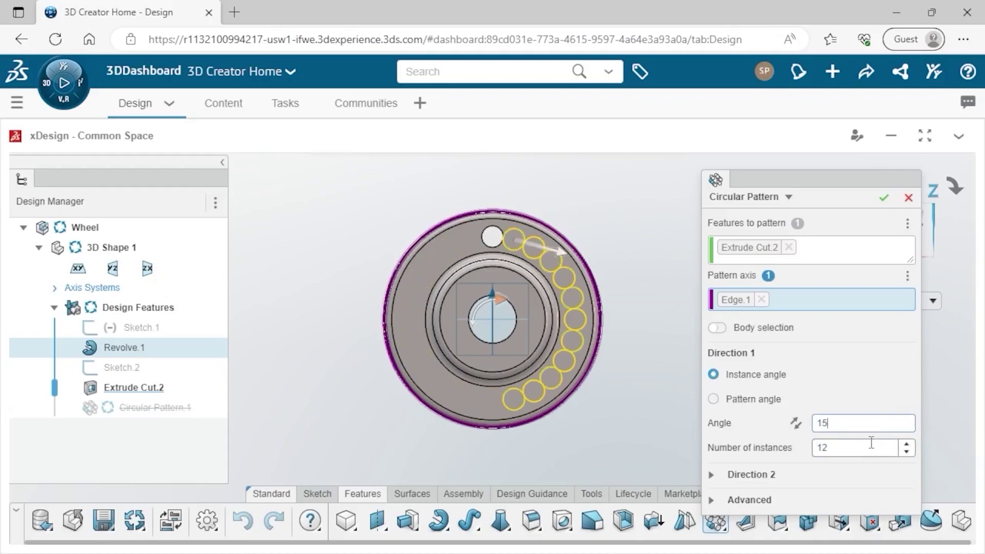
{"action": "type", "text": "10"}
{"action": "key", "text": "Return"}
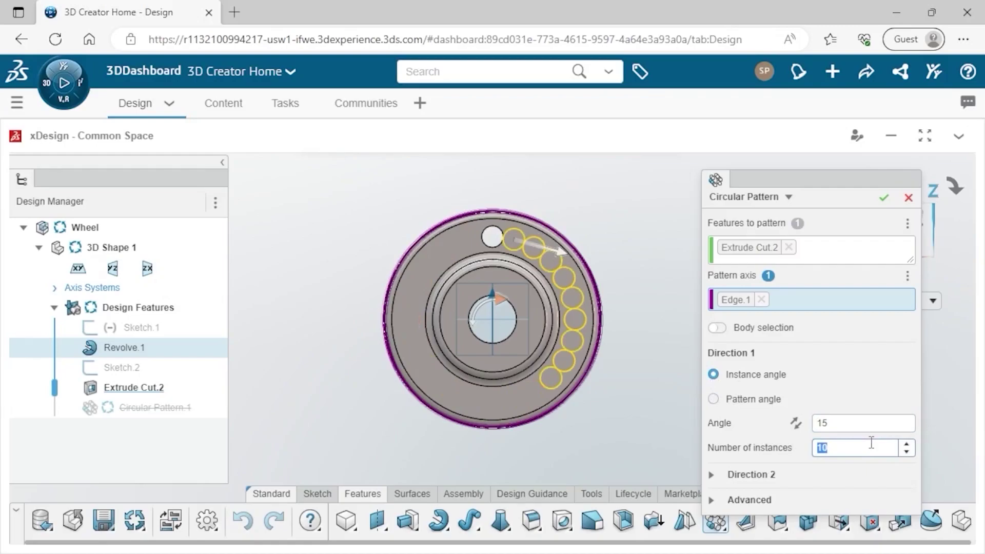
Reset the pattern to a 360° angle with 12 instances, confirm it, and view isometrically
{"action": "left_click", "coordinate": [742, 403]}
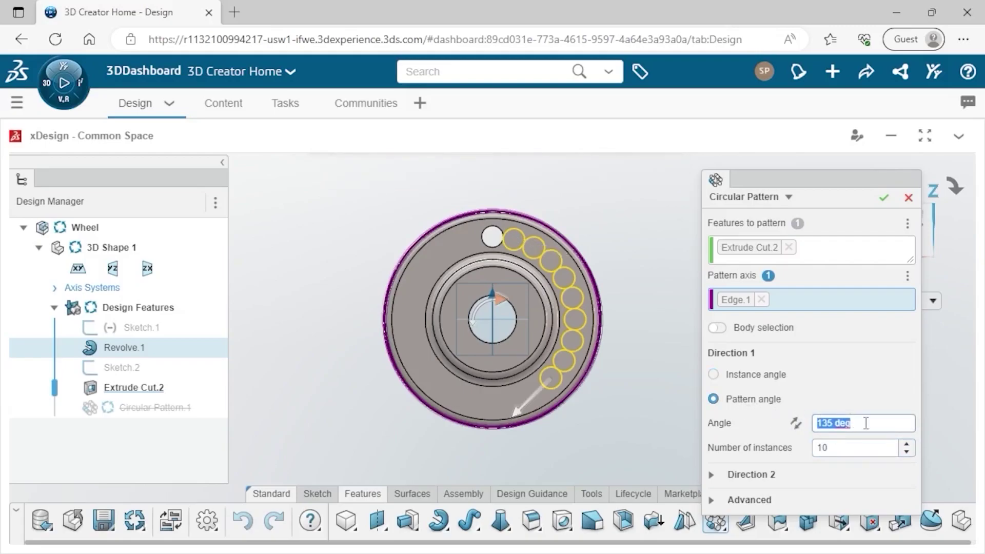
{"action": "type", "text": "360"}
{"action": "key", "text": "Return"}
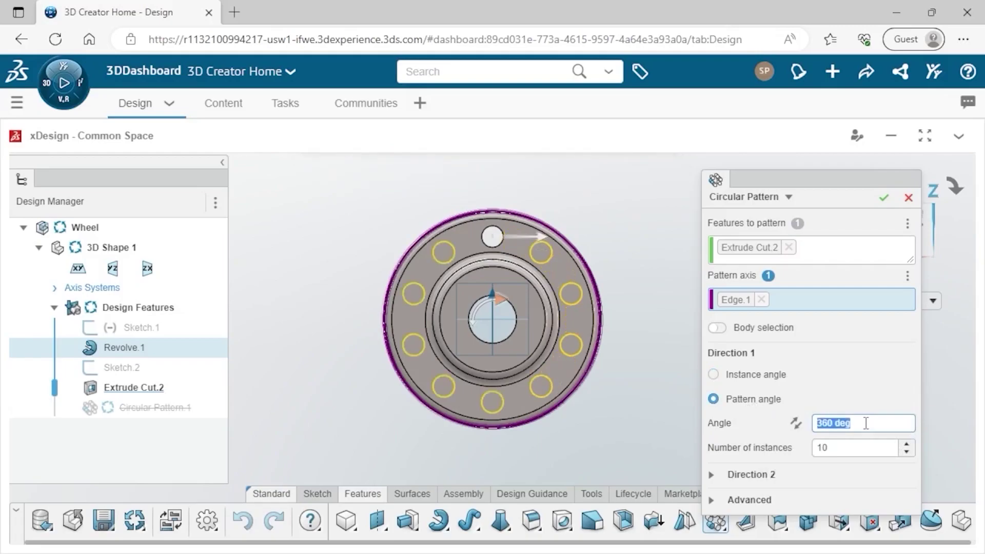
{"action": "left_click", "coordinate": [872, 451]}
{"action": "type", "text": "12"}
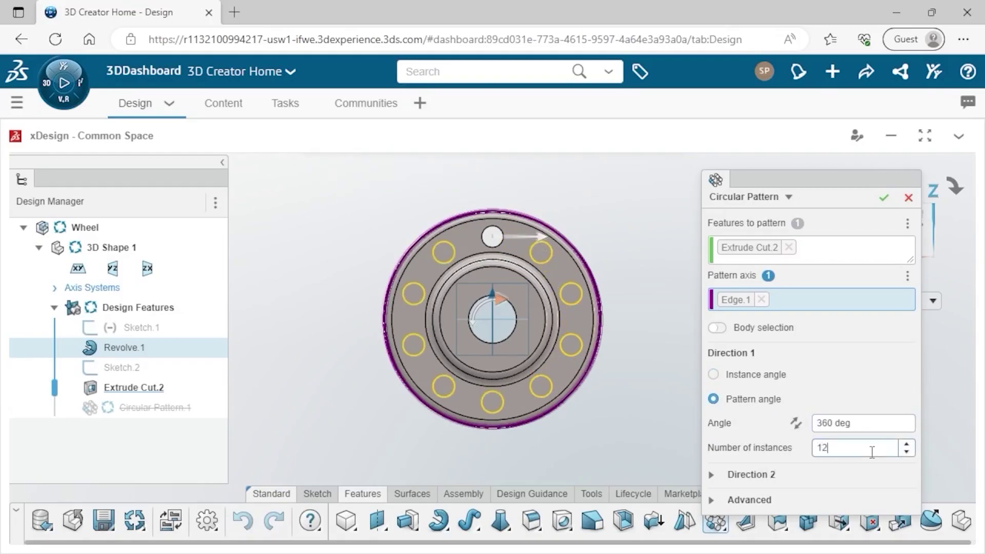
{"action": "key", "text": "Return"}
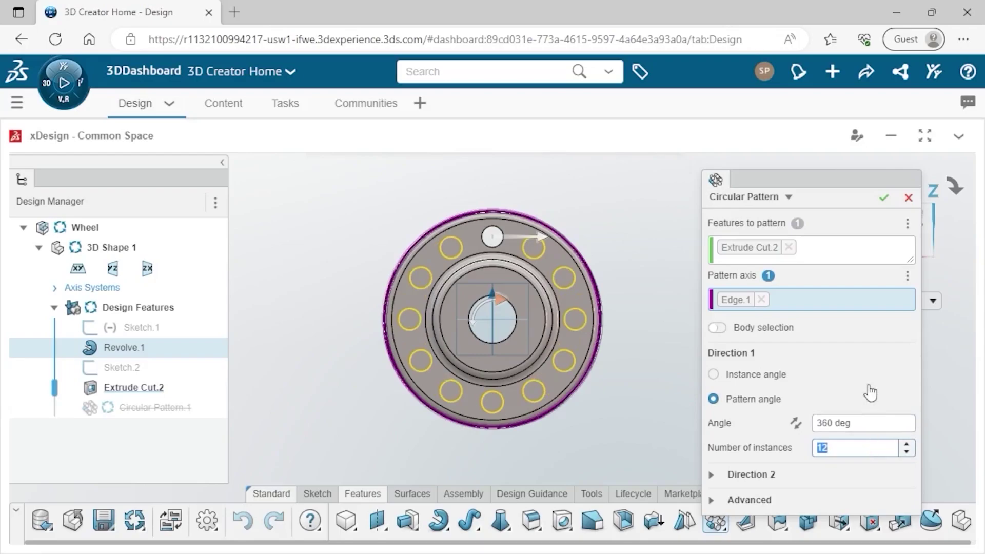
{"action": "left_click", "coordinate": [883, 198]}
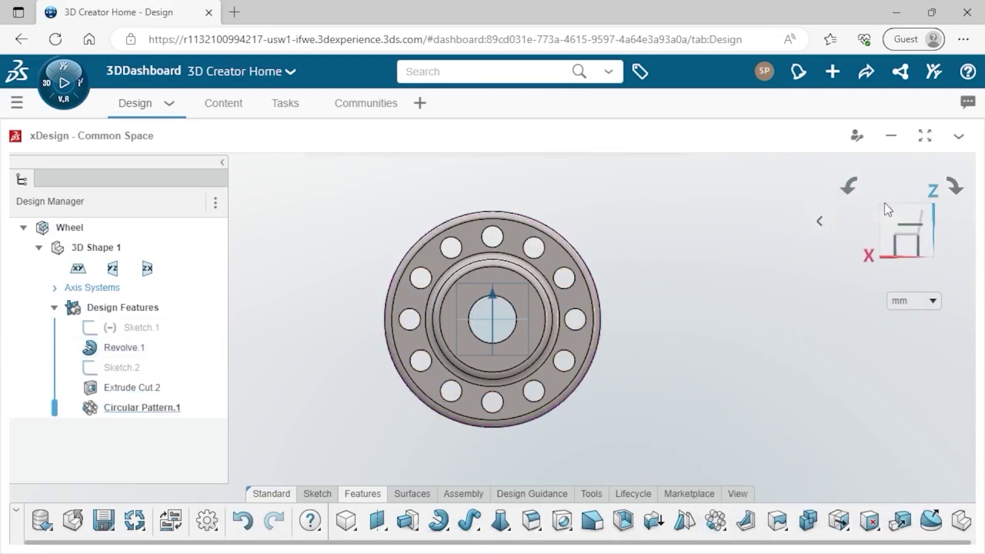
{"action": "left_click", "coordinate": [884, 202]}
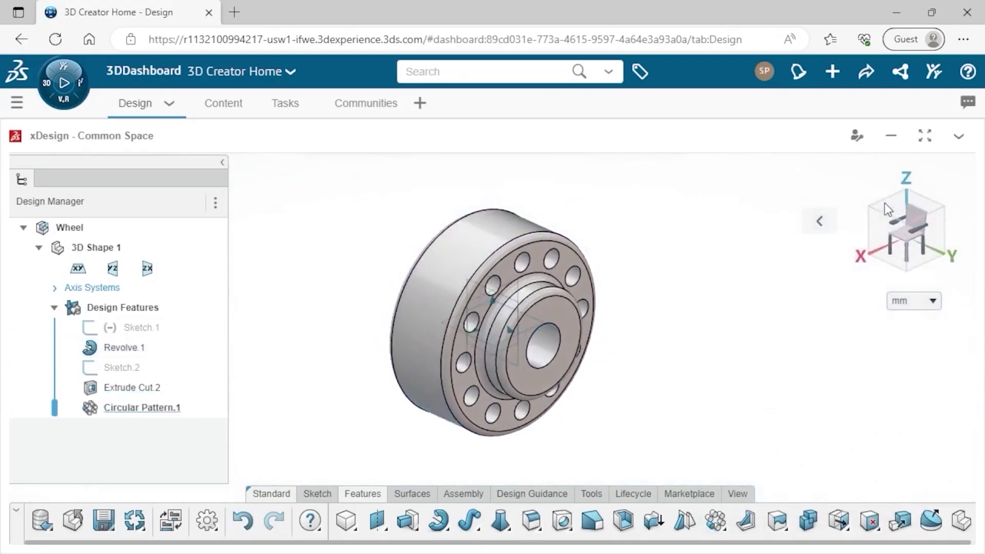